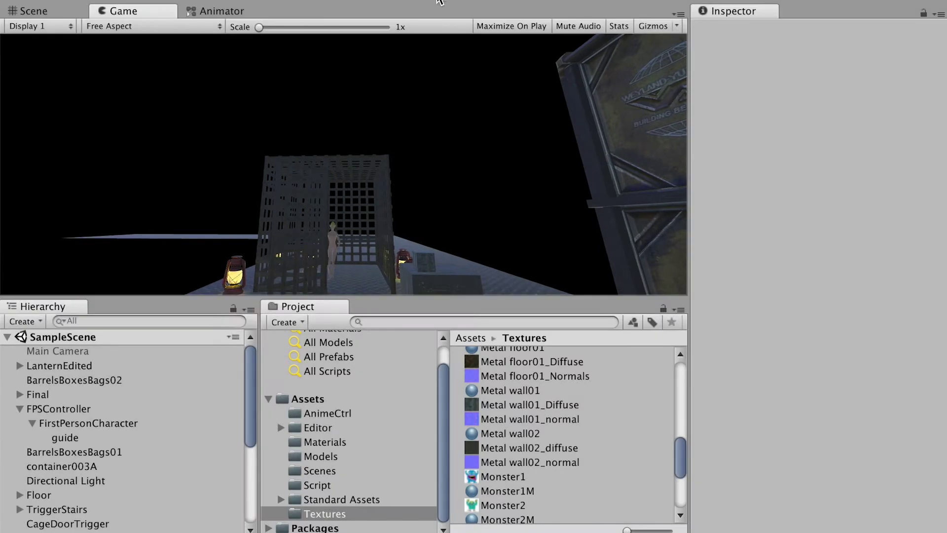
- Stop the play test, frame Final, and give it a Rigidbody with gravity
click(437, 2)
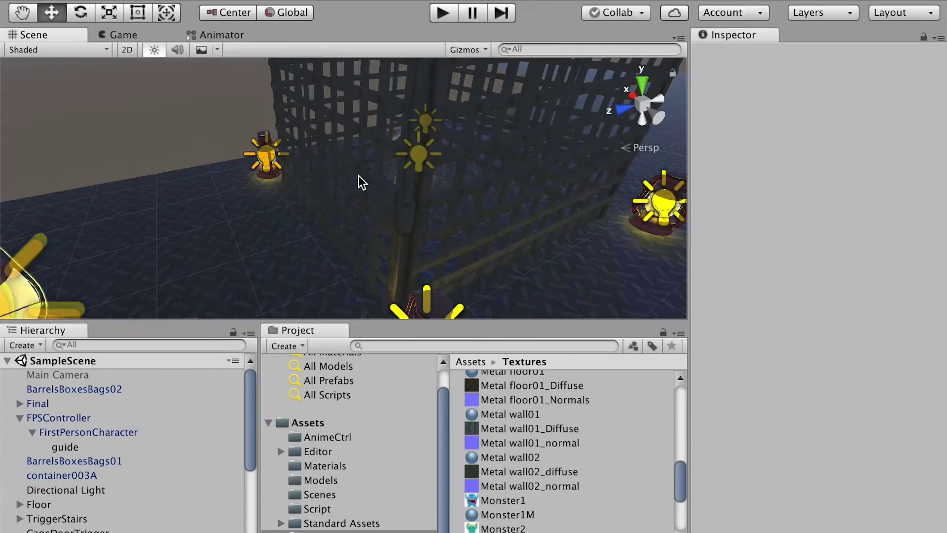
mouse_move(358, 174)
right_down()
mouse_move(407, 138)
mouse_move(353, 200)
mouse_move(386, 109)
mouse_move(426, 142)
mouse_move(365, 171)
right_up()
click(386, 109)
key(f)
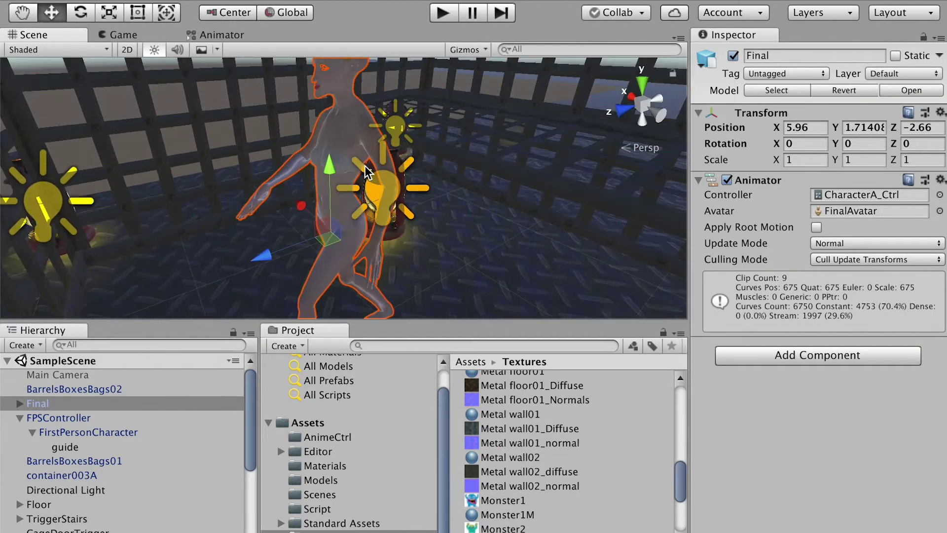
right_drag(325, 125, 340, 144)
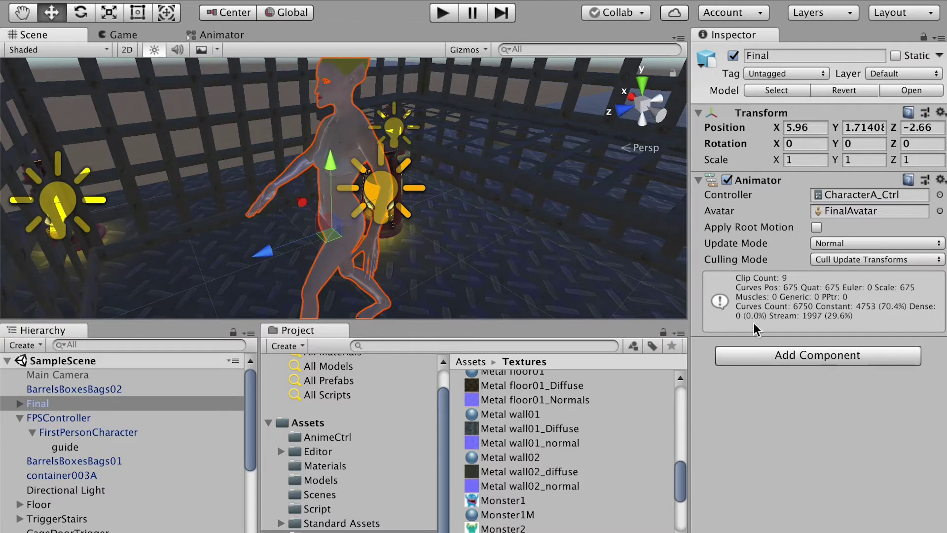
click(792, 361)
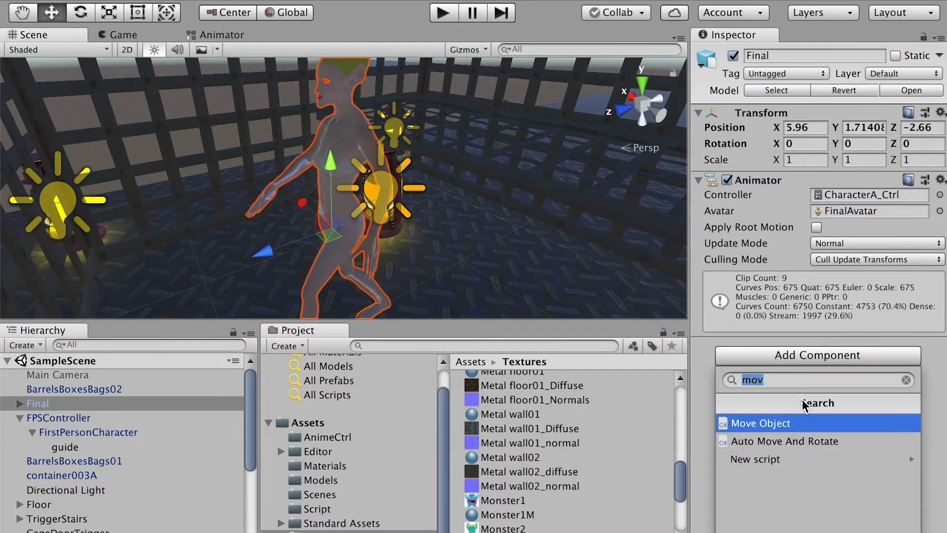
key(BackSpace)
text(rigi)
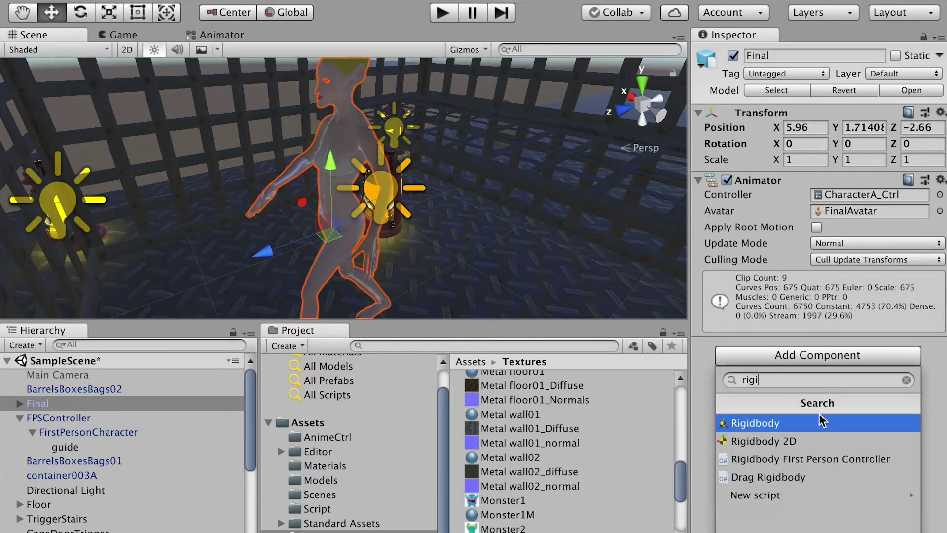
click(773, 426)
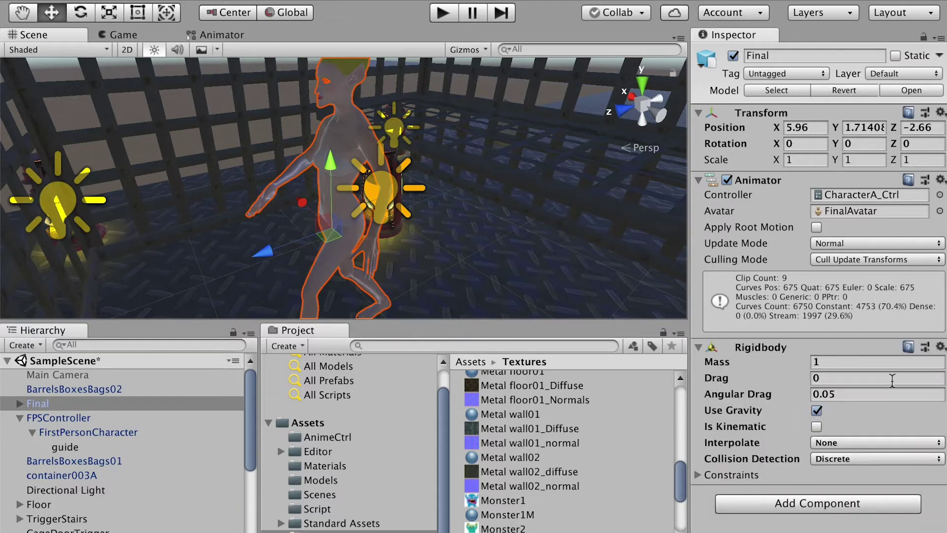
click(435, 14)
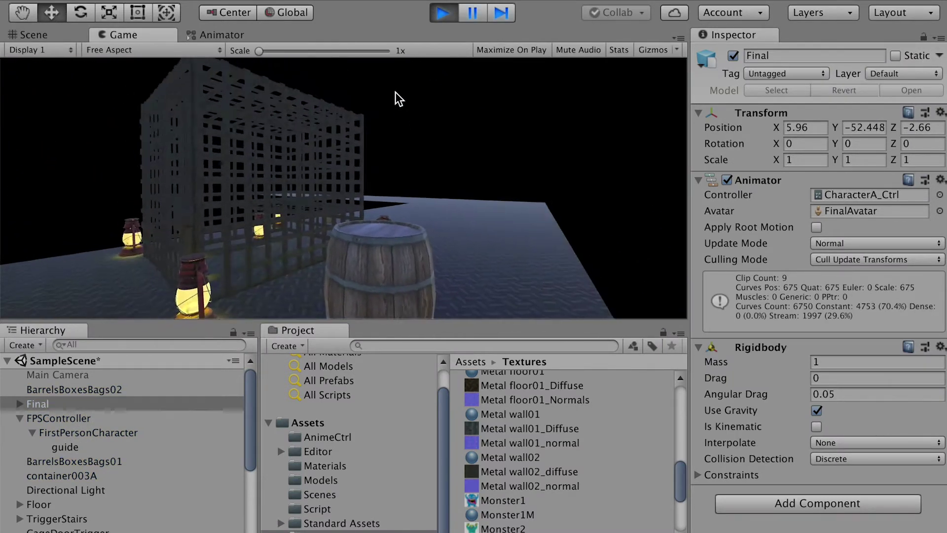
click(437, 17)
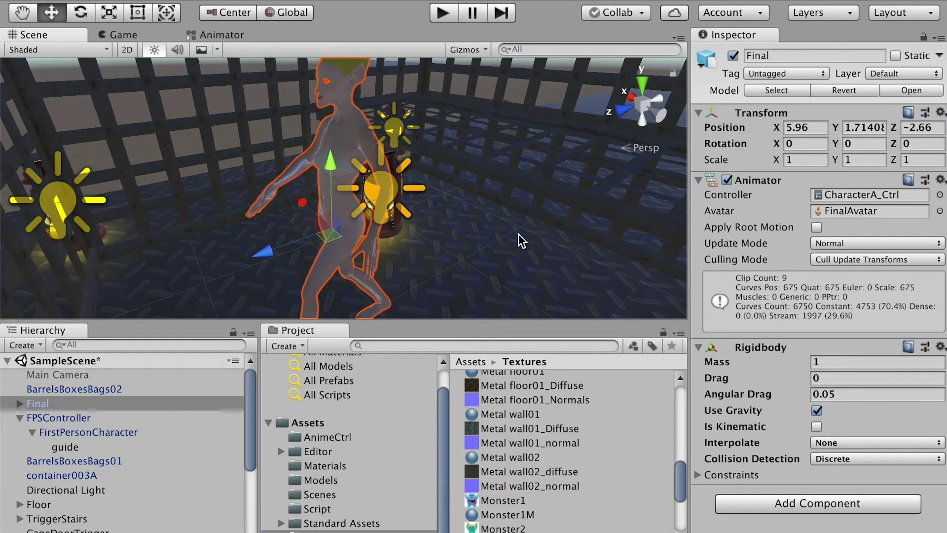
- Add a Box Collider to Final sized 0.67 × 1.67 × 0.67, centred at Y 0.85
click(811, 510)
text(box)
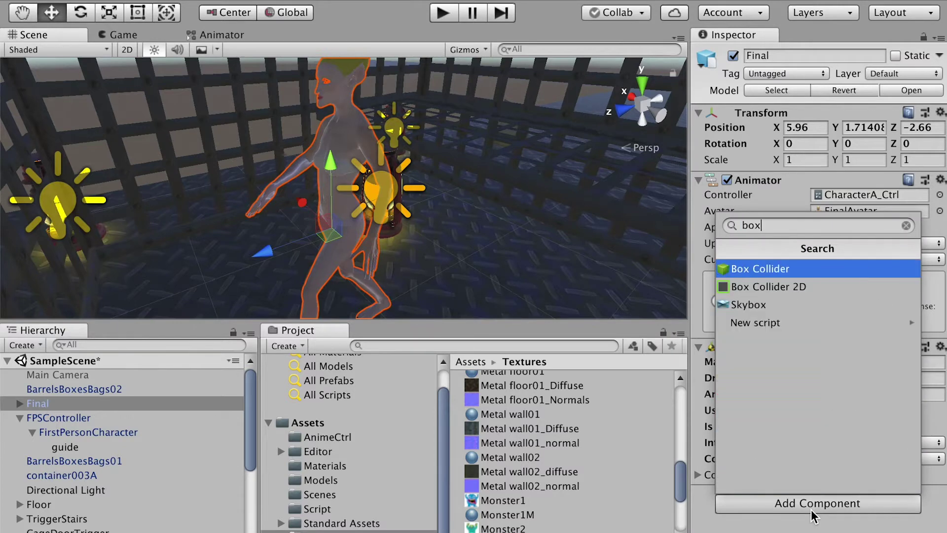
key(Return)
scroll(814, 296, down, 3)
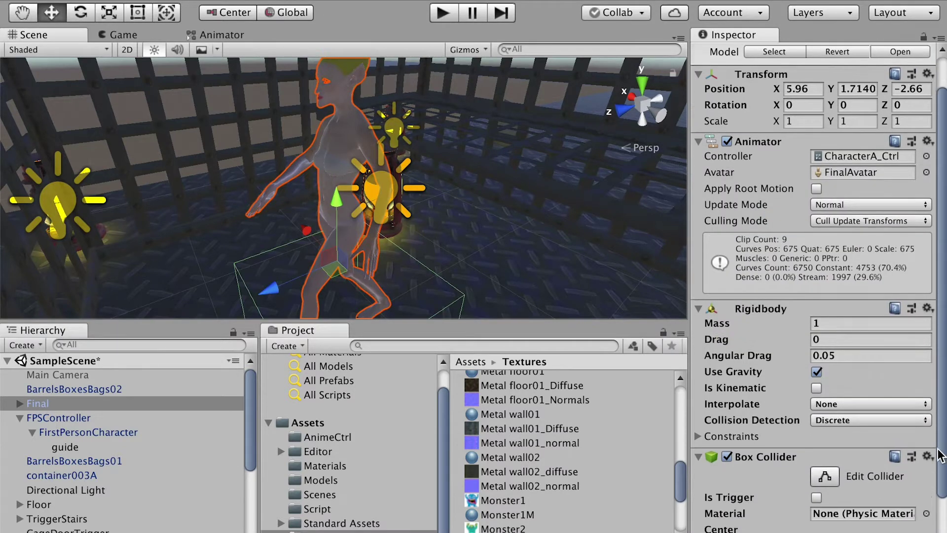
alt+drag(443, 169, 415, 149)
drag(721, 510, 700, 516)
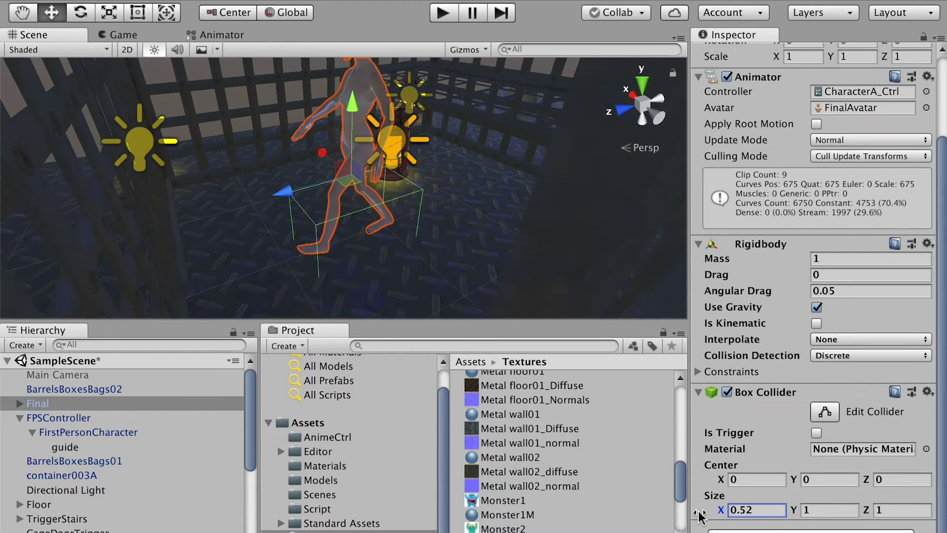
drag(868, 510, 851, 511)
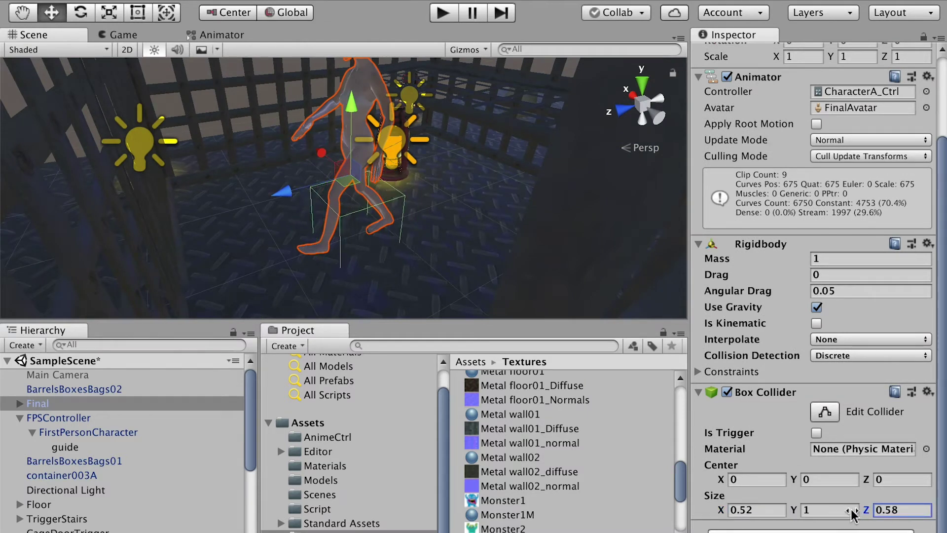
drag(717, 516, 719, 516)
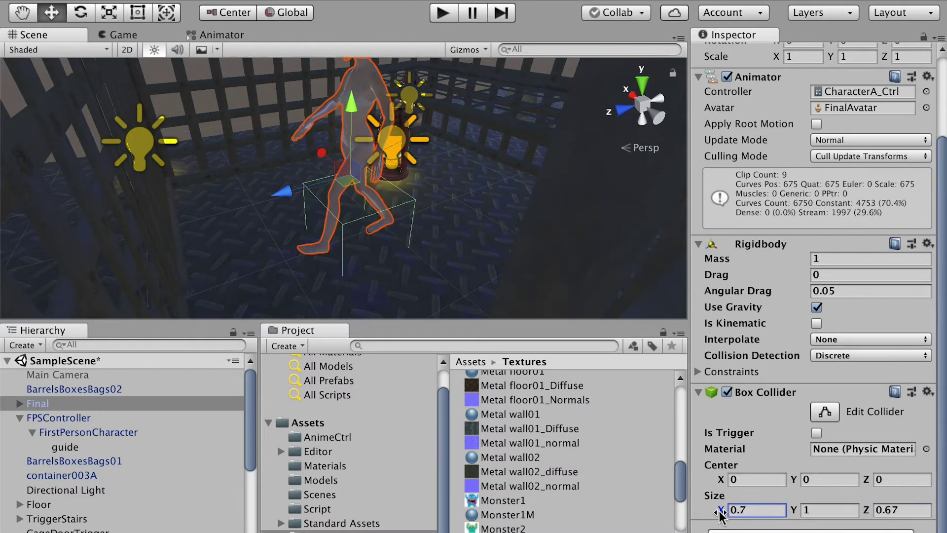
mouse_move(796, 511)
mouse_down()
mouse_move(831, 485)
mouse_move(793, 515)
mouse_move(810, 515)
mouse_up()
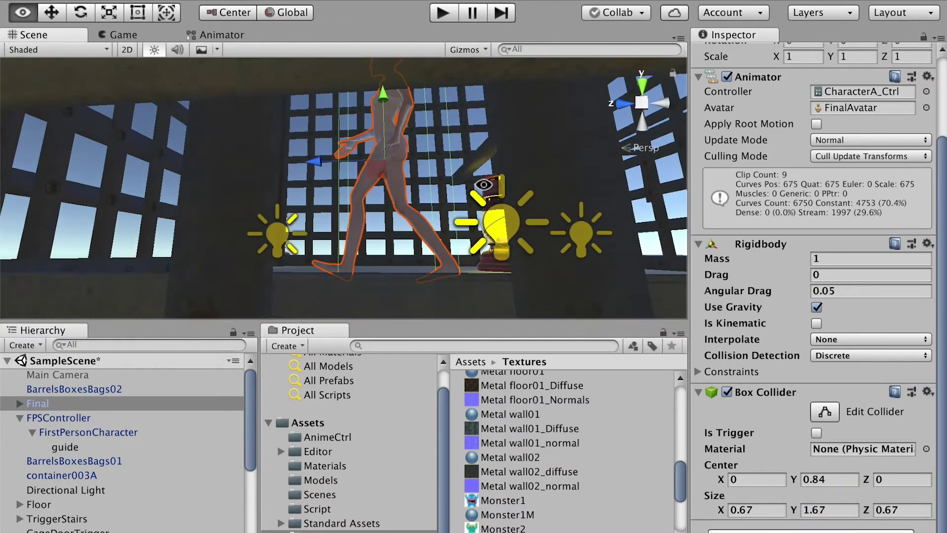
drag(794, 480, 797, 479)
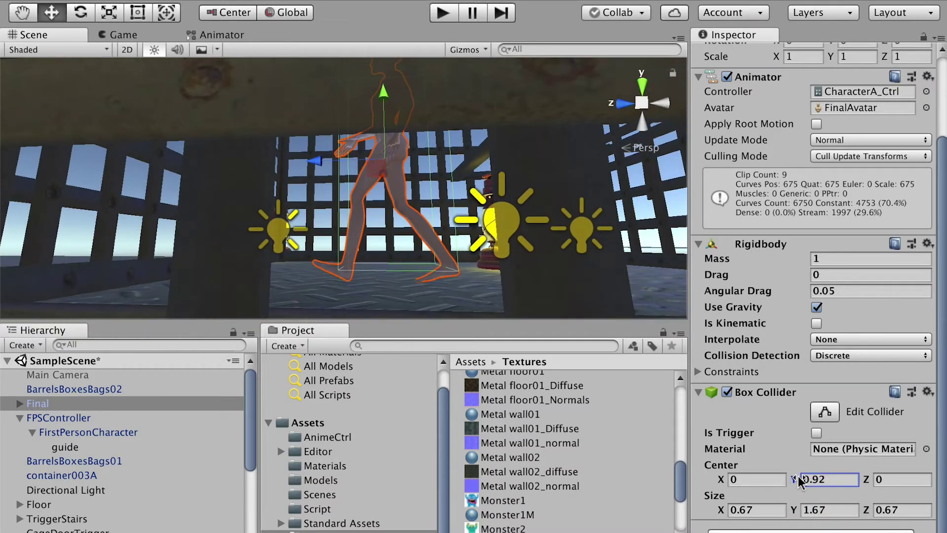
scroll(268, 170, up, 5)
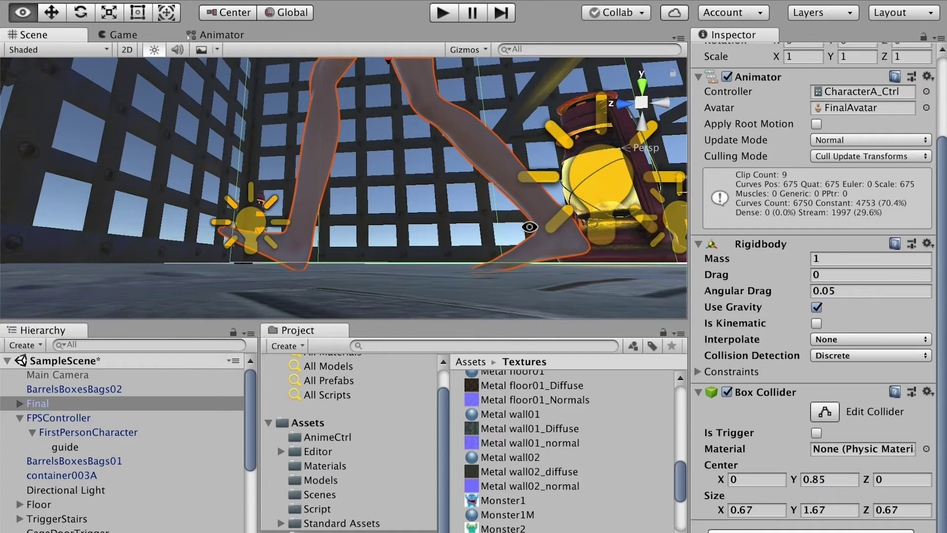
scroll(268, 170, down, 5)
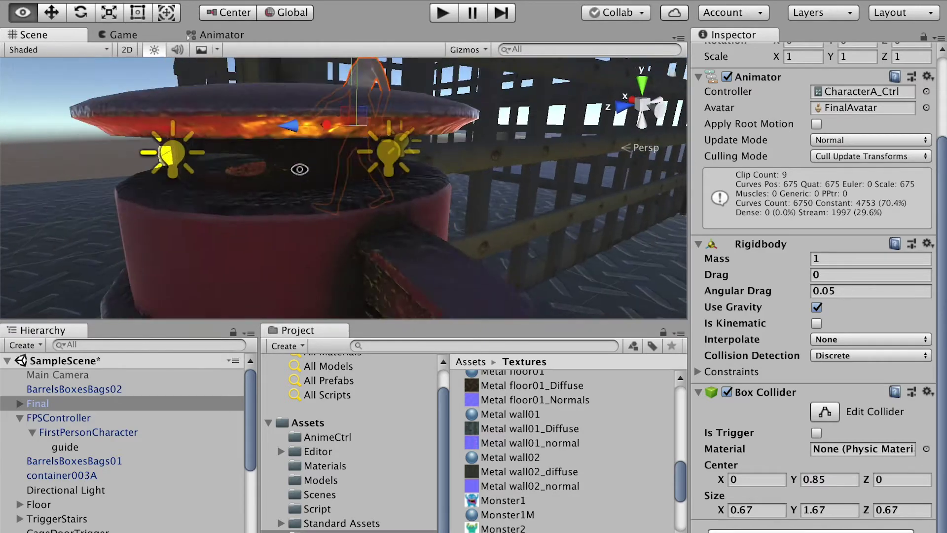
alt+drag(427, 264, 345, 200)
click(447, 15)
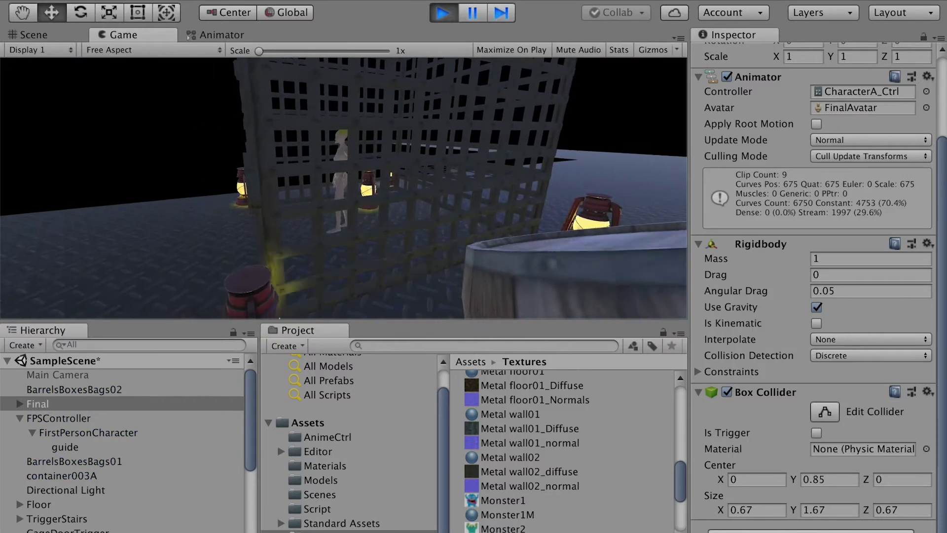
key(w)
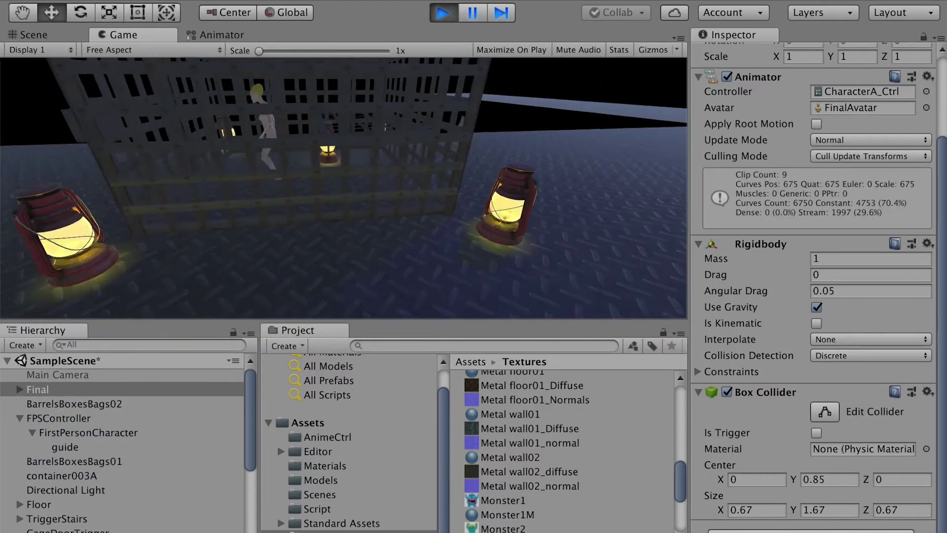
key(w)
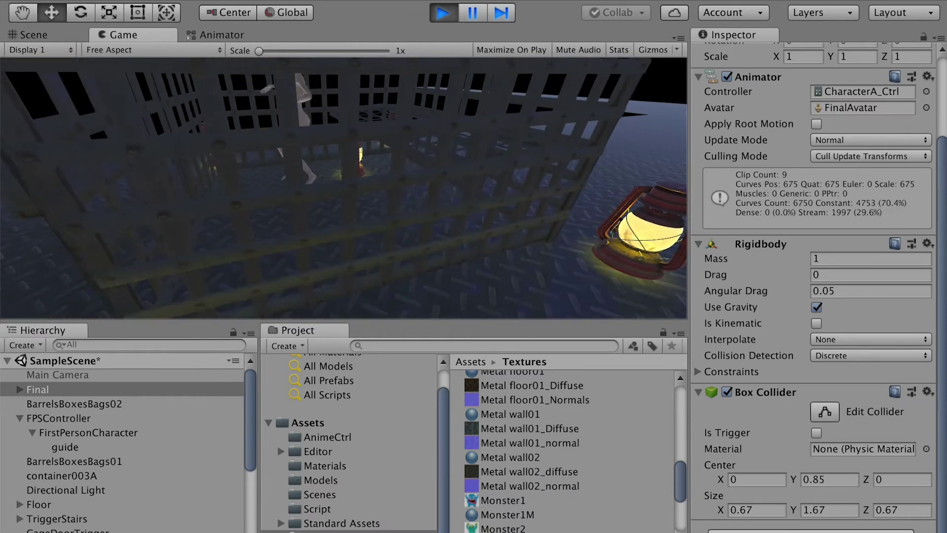
key(ctrl+p)
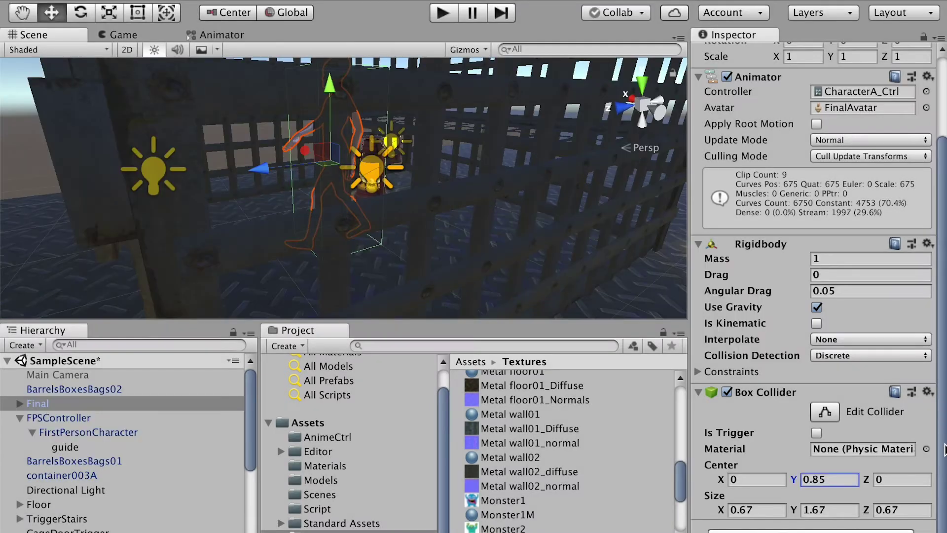
- Add the Move Object script to Final and set its Item to Final
click(810, 530)
text(mov)
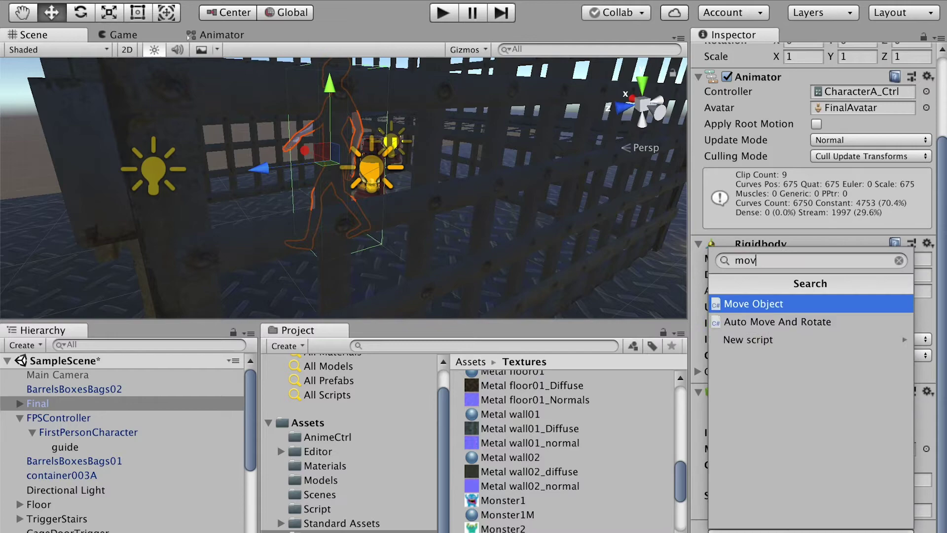
key(Return)
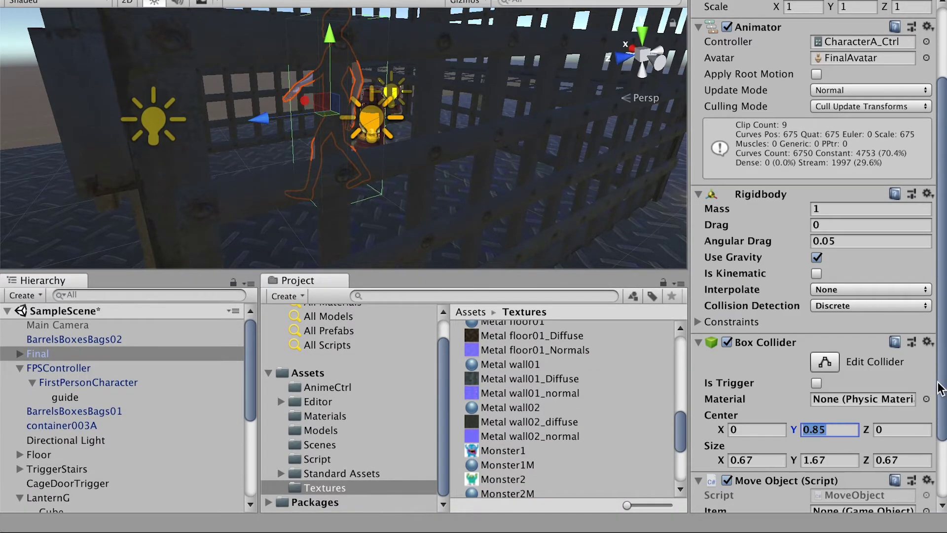
scroll(938, 387, down, 4)
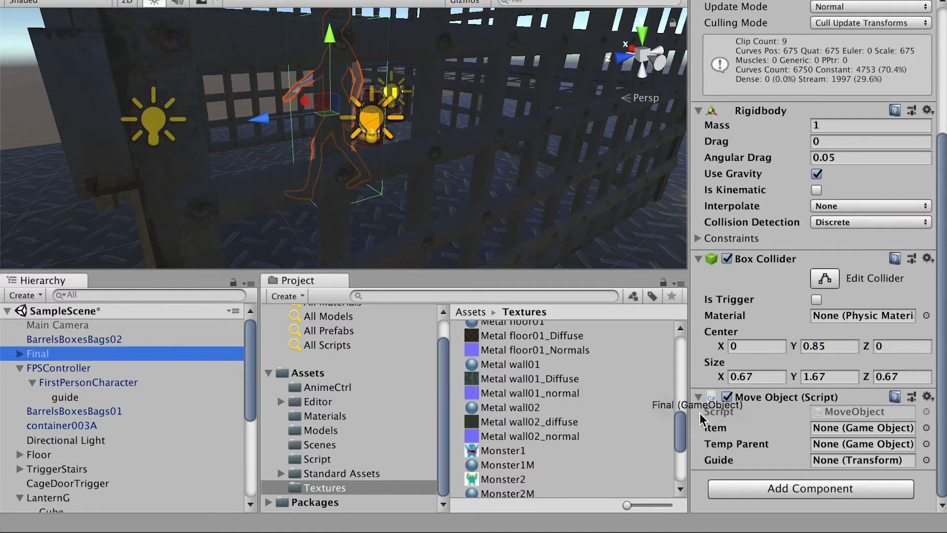
drag(41, 360, 827, 431)
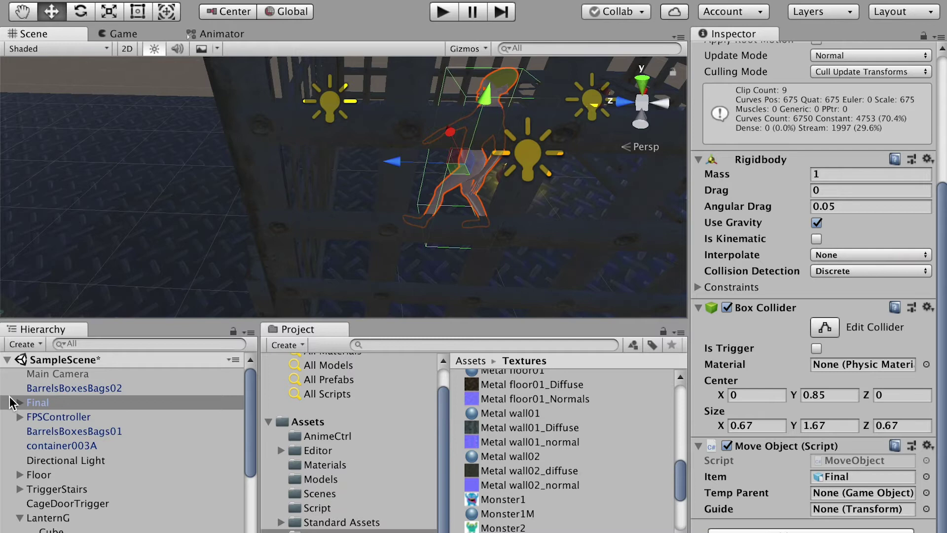
- Create an empty object named guide under FPSController's FirstPersonCharacter
click(47, 417)
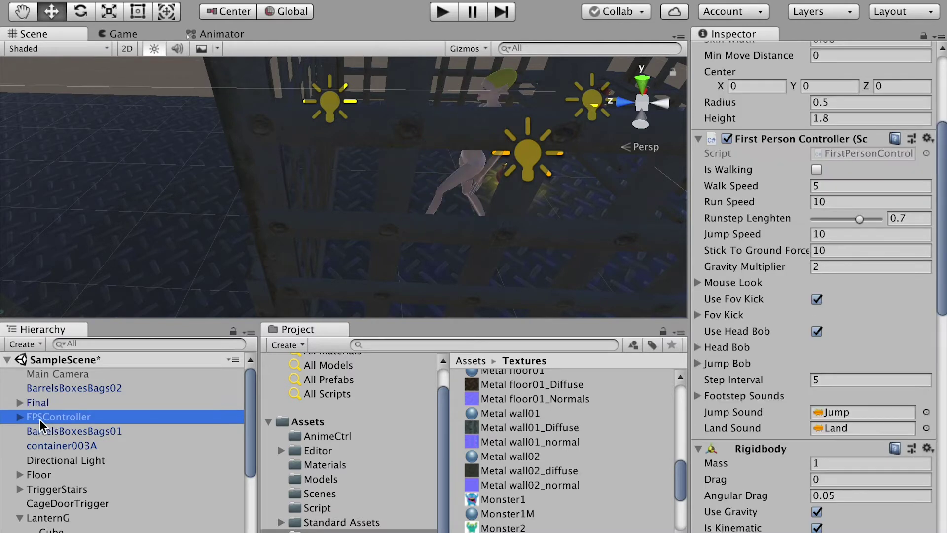
key(f)
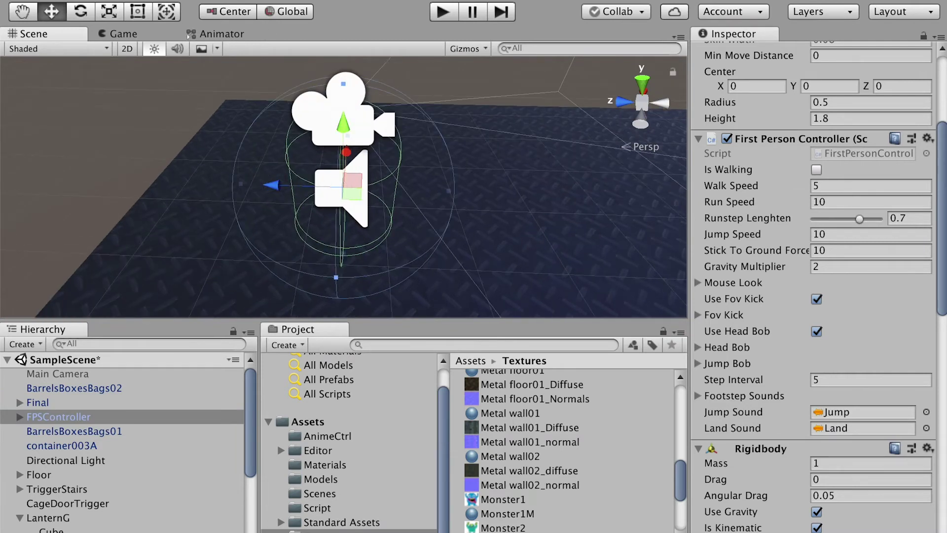
click(269, 10)
text(guide)
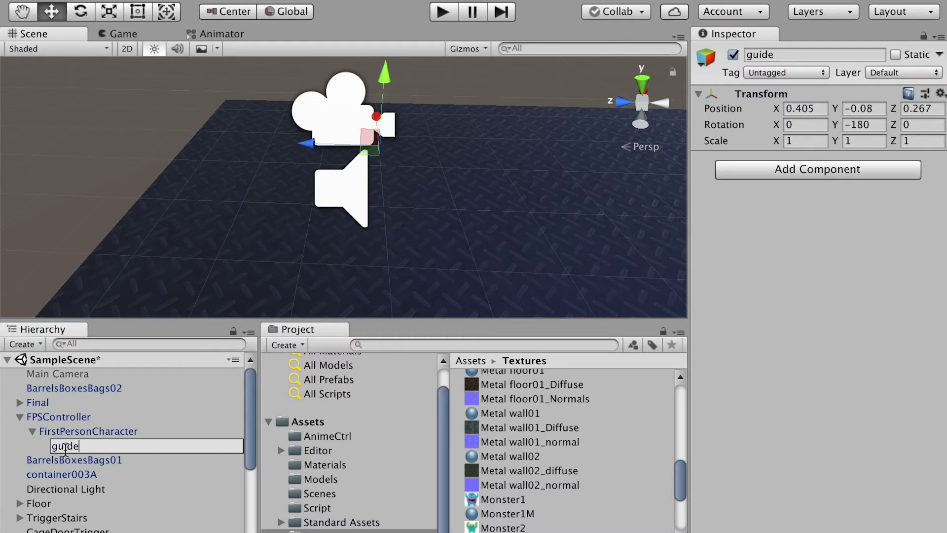
key(Return)
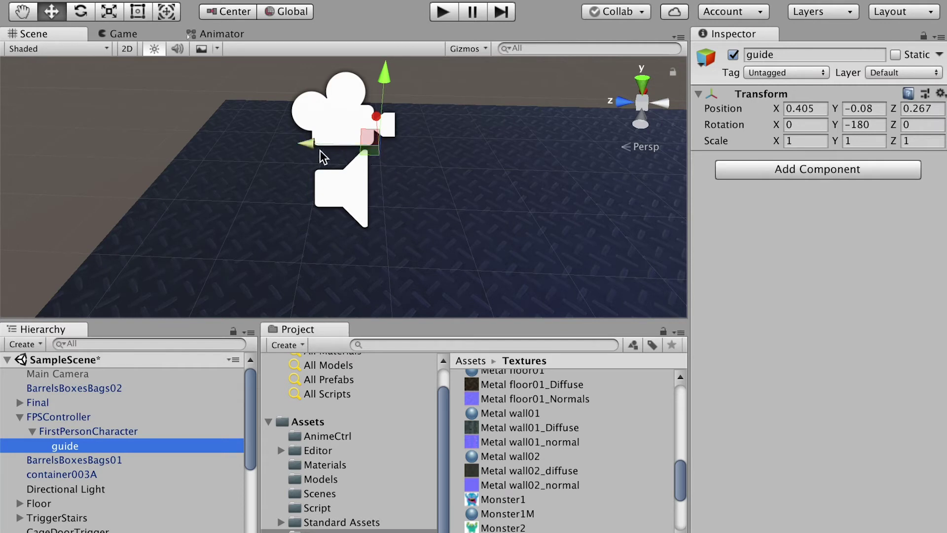
- Move guide forward to Z 1.253, ahead of the player camera
drag(311, 148, 405, 144)
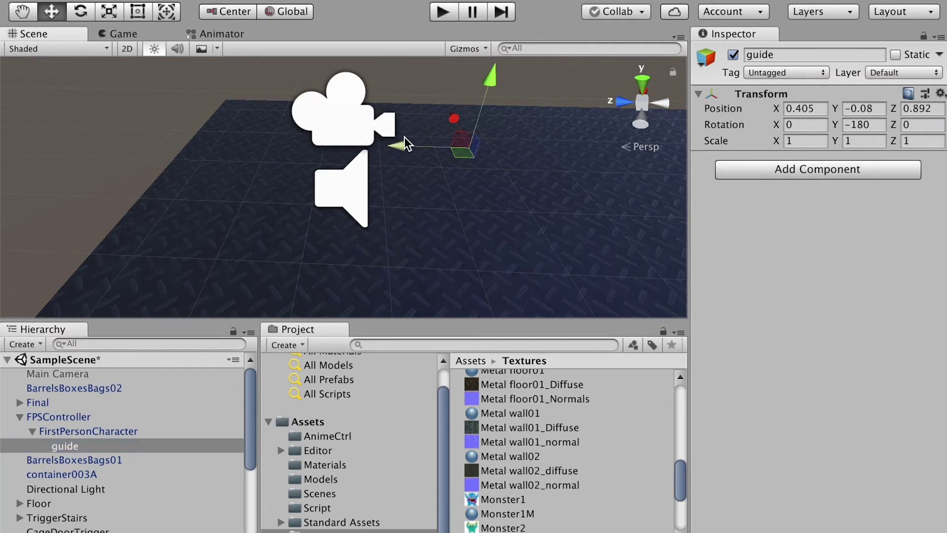
click(69, 422)
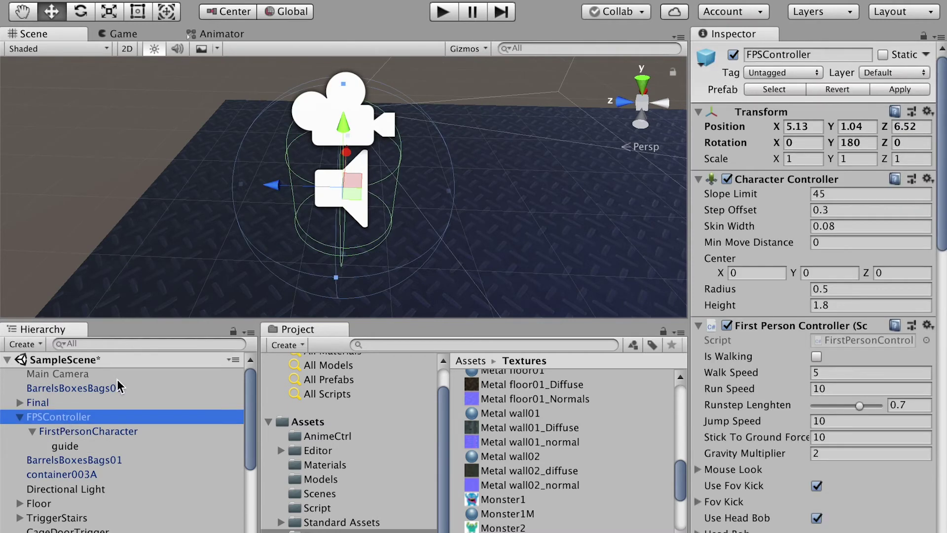
alt+drag(386, 195, 555, 161)
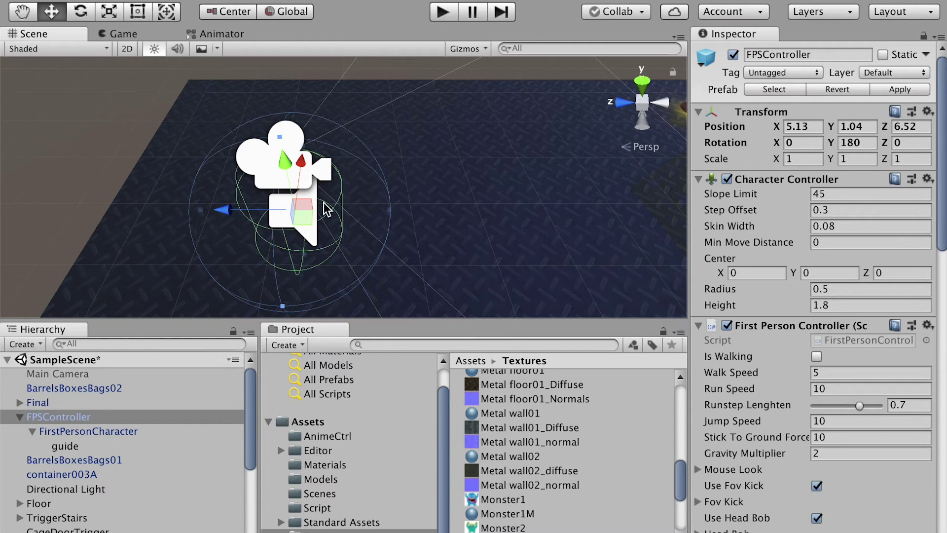
click(82, 450)
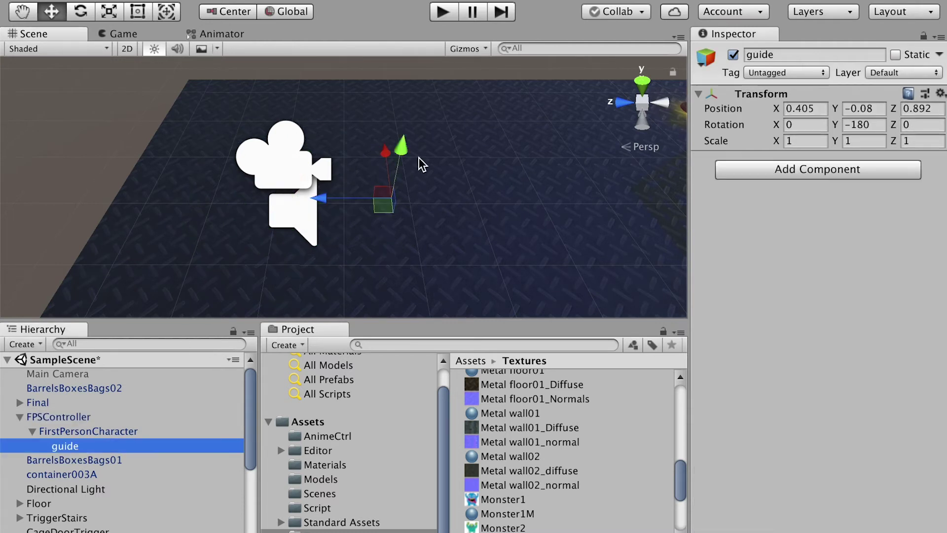
drag(321, 200, 365, 201)
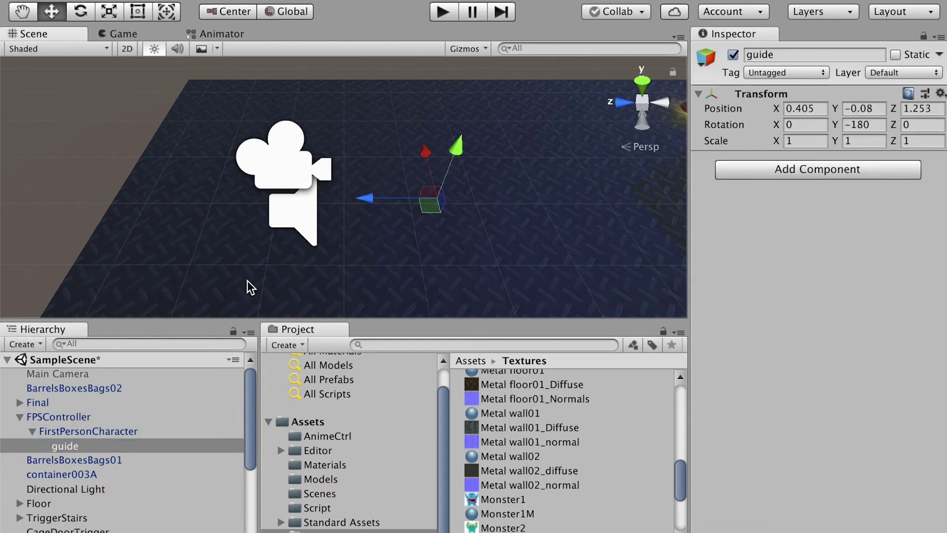
- Assign guide to both Temp Parent and Guide in Final's Move Object script
click(36, 406)
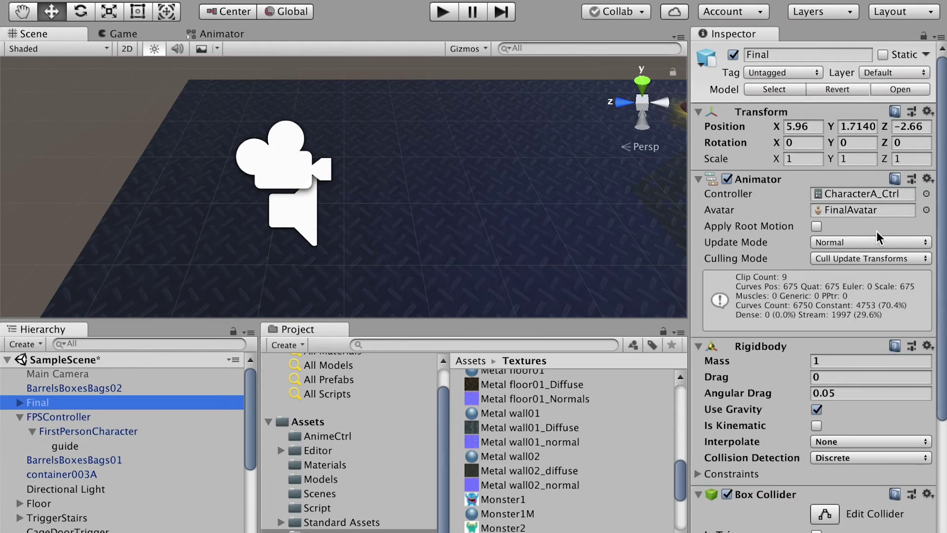
drag(940, 247, 943, 412)
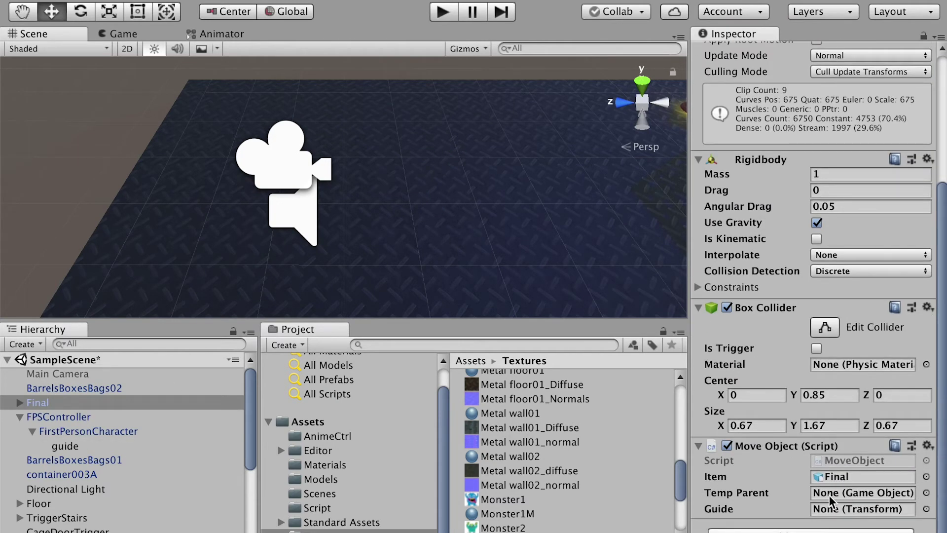
drag(64, 450, 848, 495)
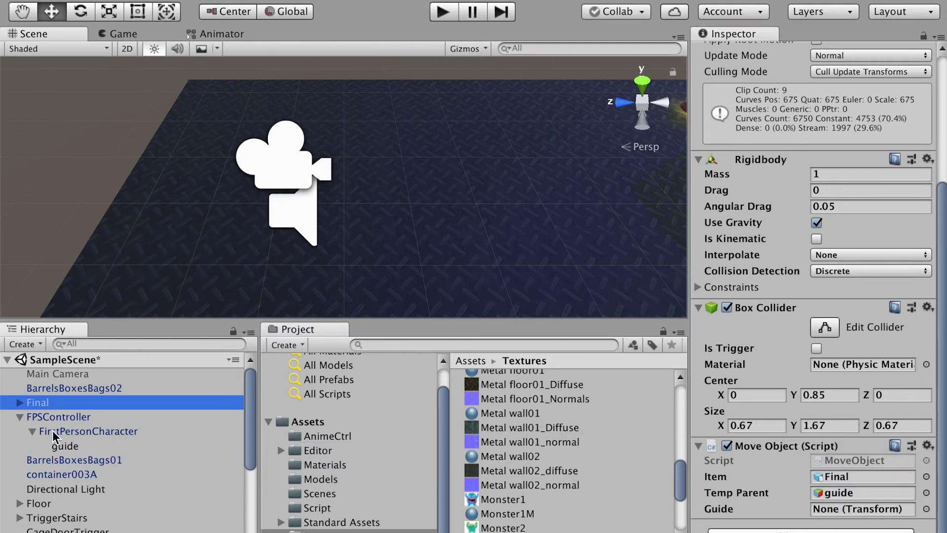
drag(64, 451, 851, 510)
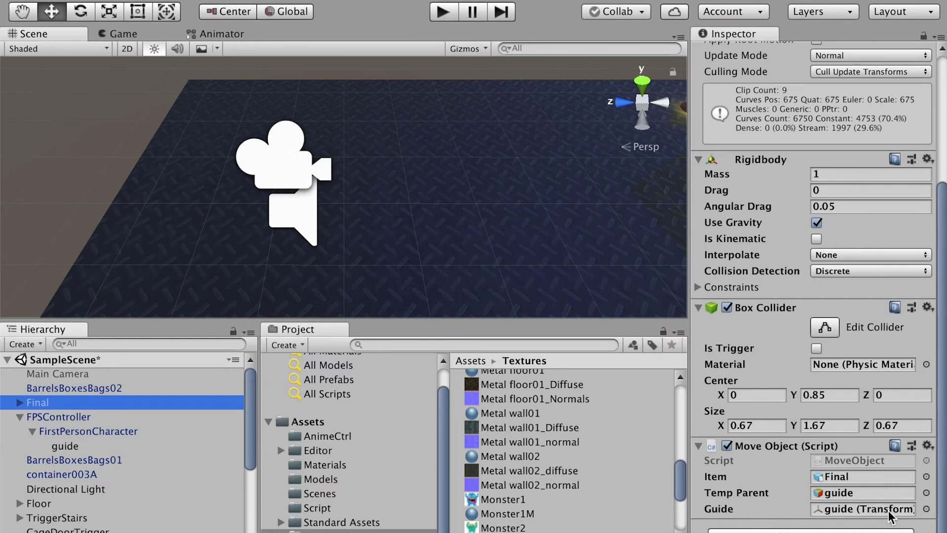
- Start the play test, walk to the box, and pick up and drop the lantern
click(441, 17)
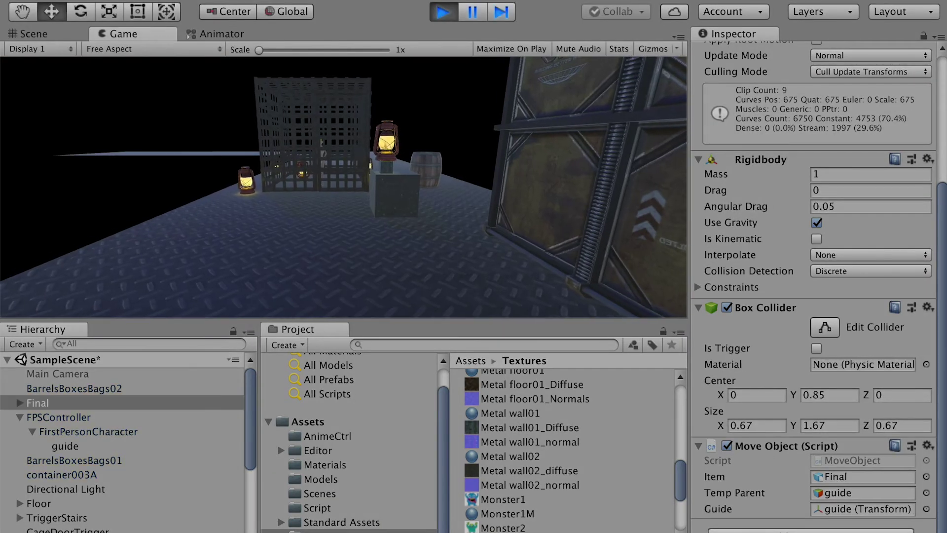
key(w)
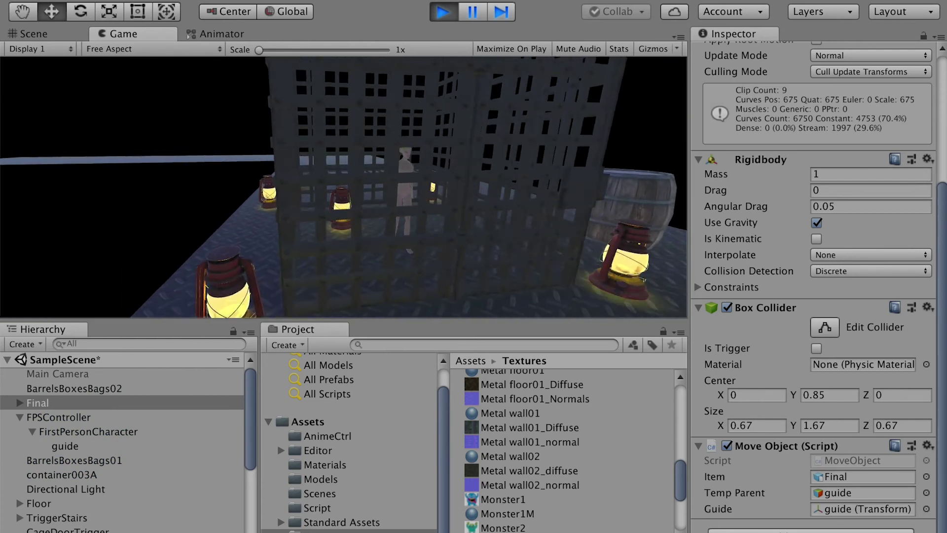
key(s)
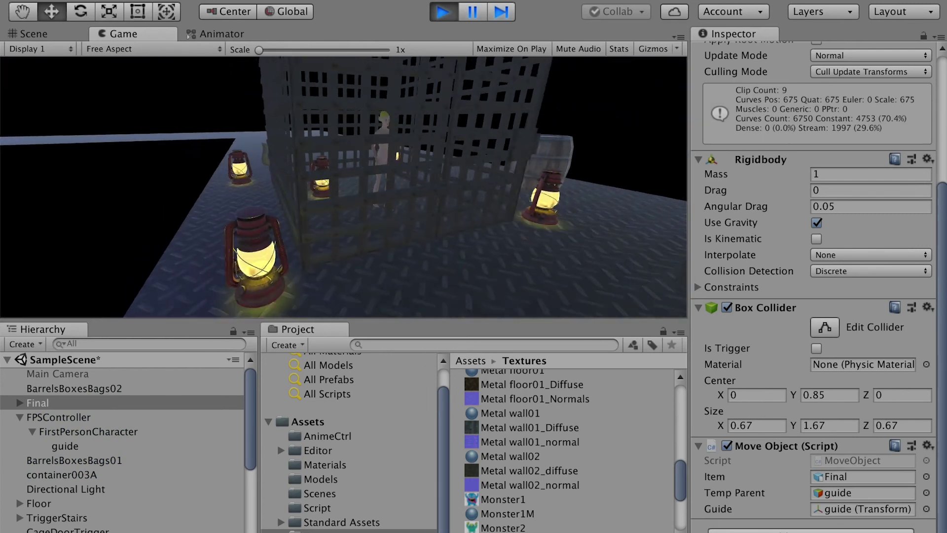
key(w)
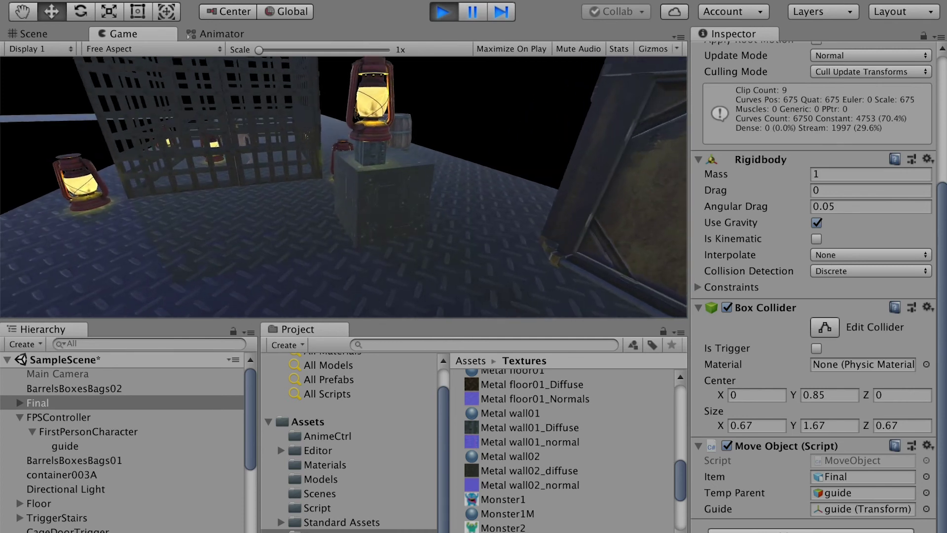
key(e)
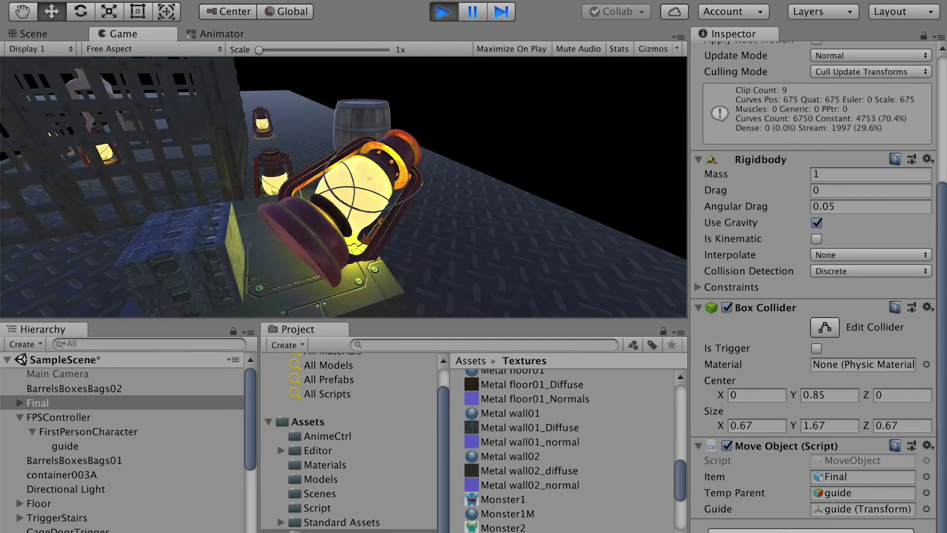
key(e)
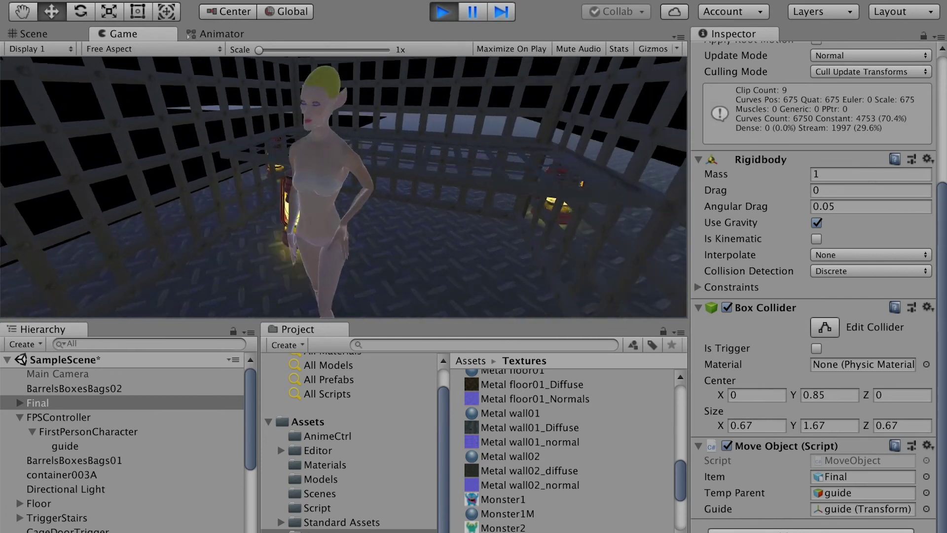
- Pick up Final, carry it out of the cage, and throw it
key(e)
key(w)
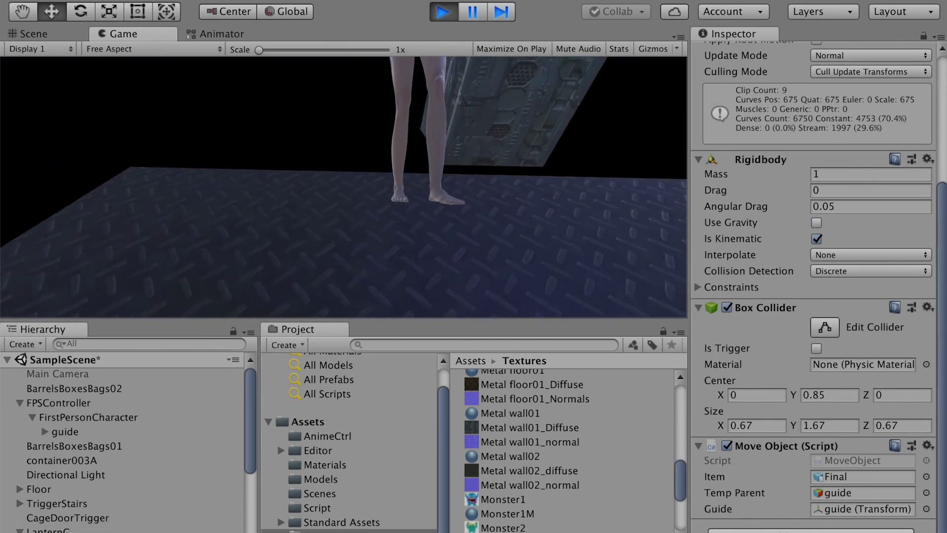
key(e)
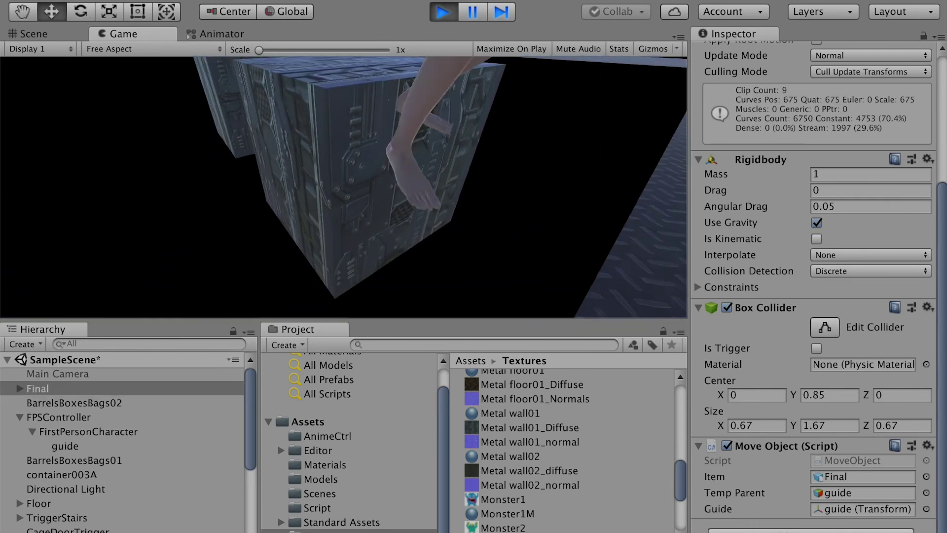